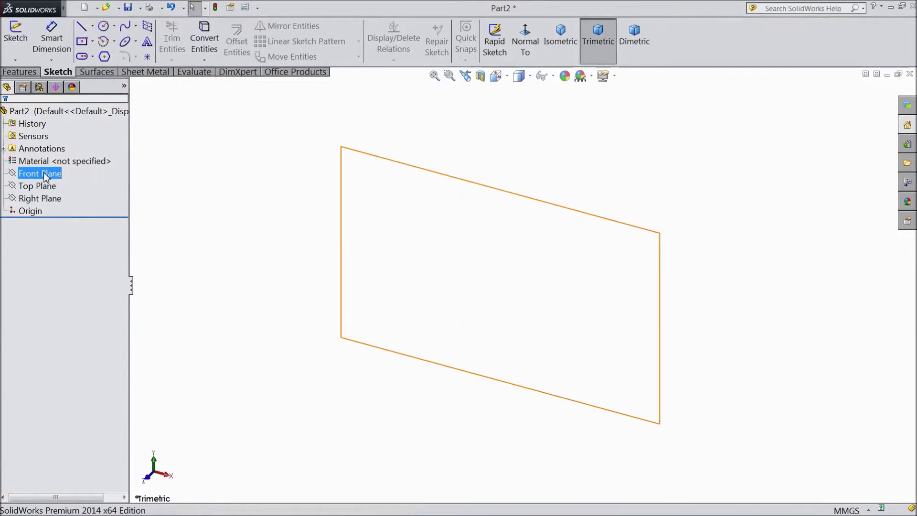
Step: Start a Front Plane sketch and draw the outline's left edge, top edge and top-right step
left_click(52, 165)
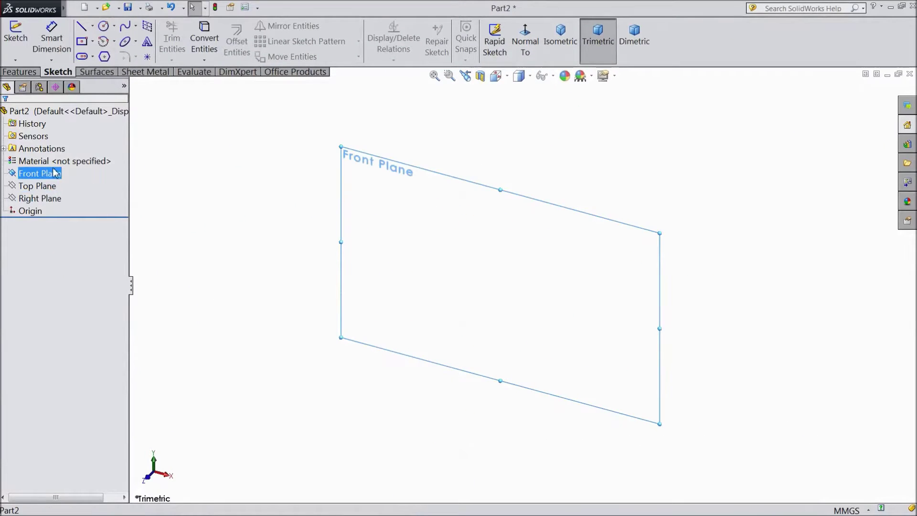
left_click(81, 27)
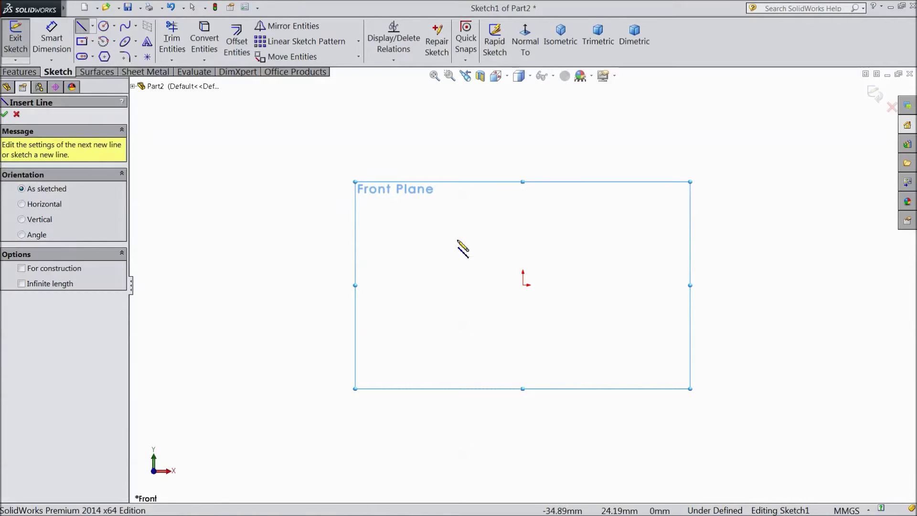
left_click(564, 260)
left_click(563, 173)
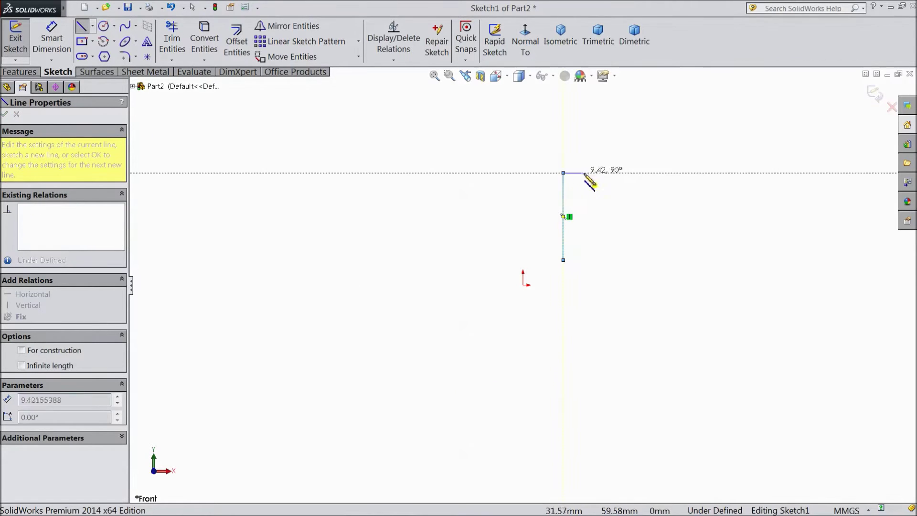
left_click(636, 172)
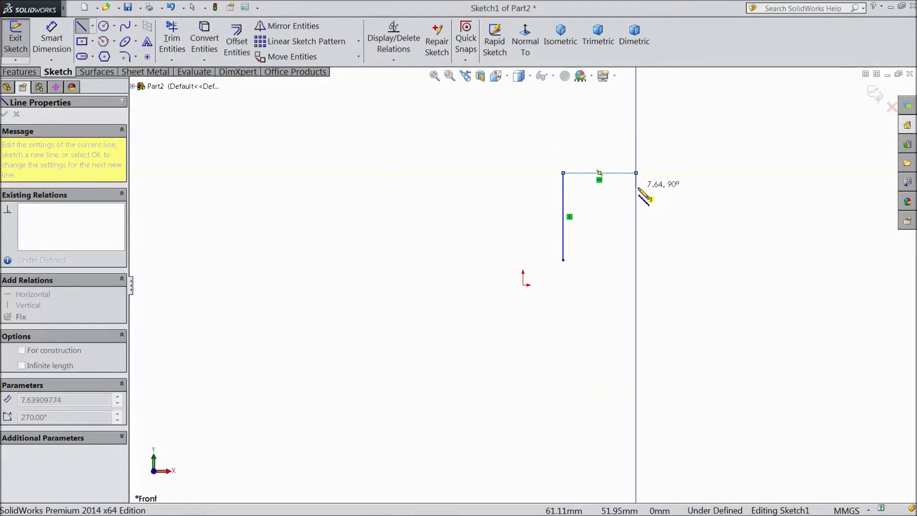
left_click(622, 188)
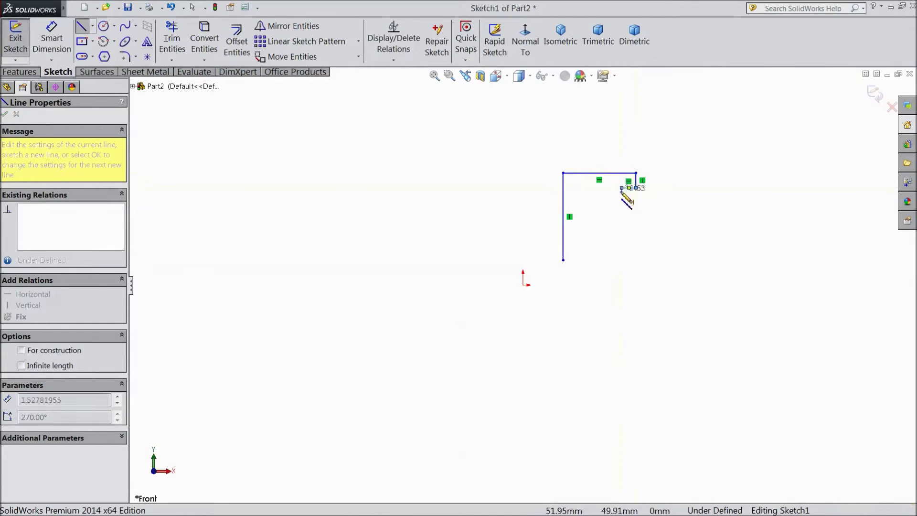
Step: Finish the stepped outline down the right, along the bottom, and closed at the start
left_click(621, 301)
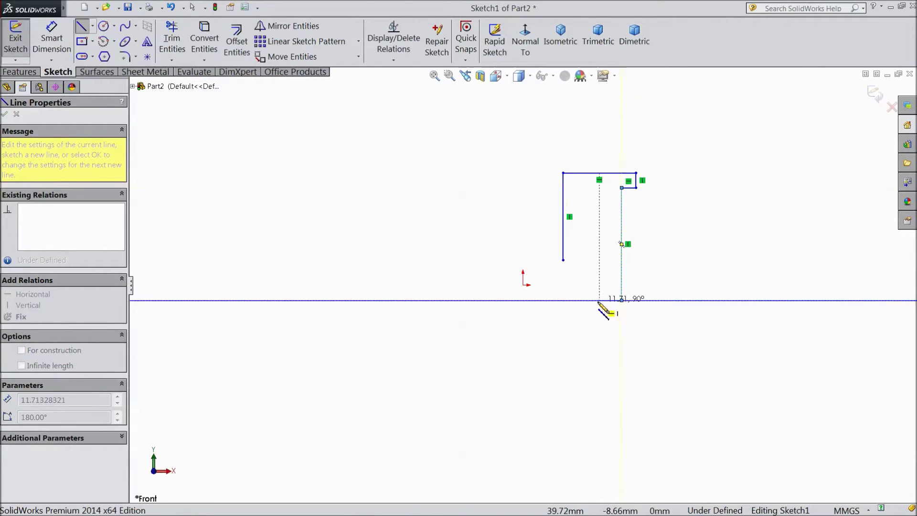
left_click(590, 301)
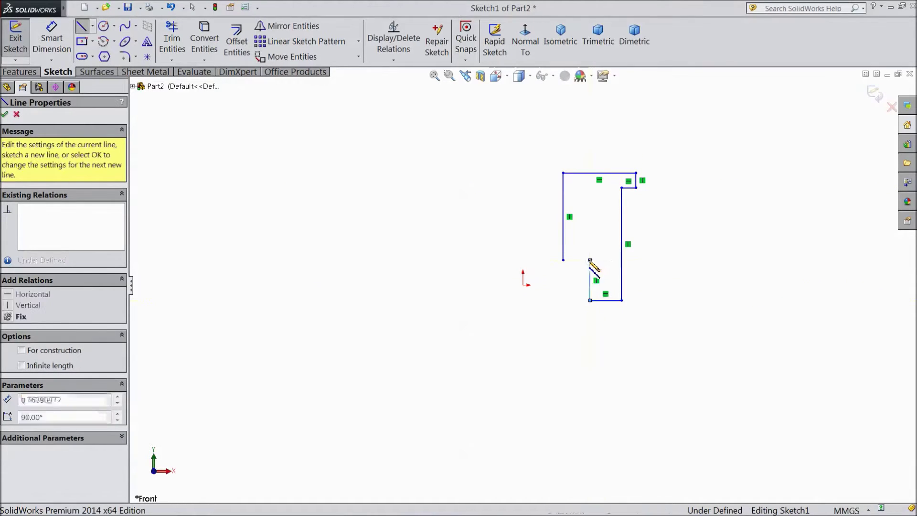
left_click(591, 261)
left_click(563, 260)
right_click(664, 216)
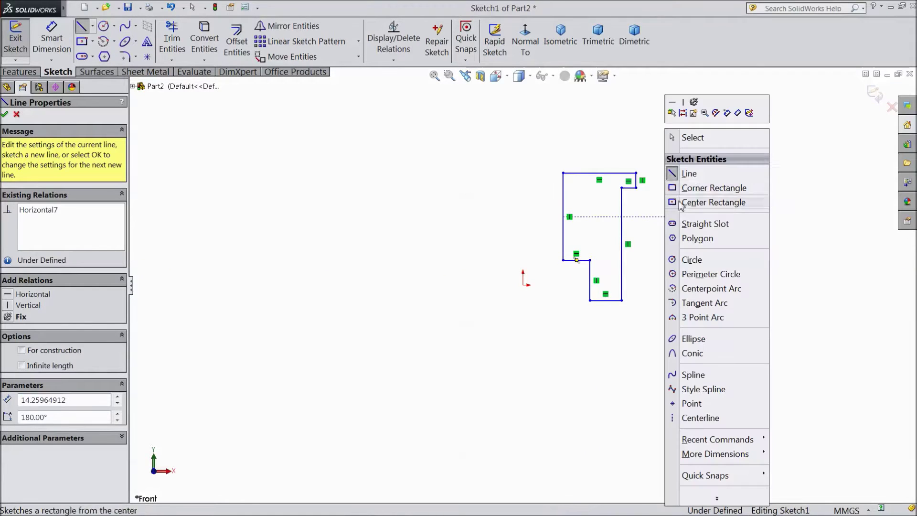
left_click(690, 174)
scroll(676, 174, "down", 3)
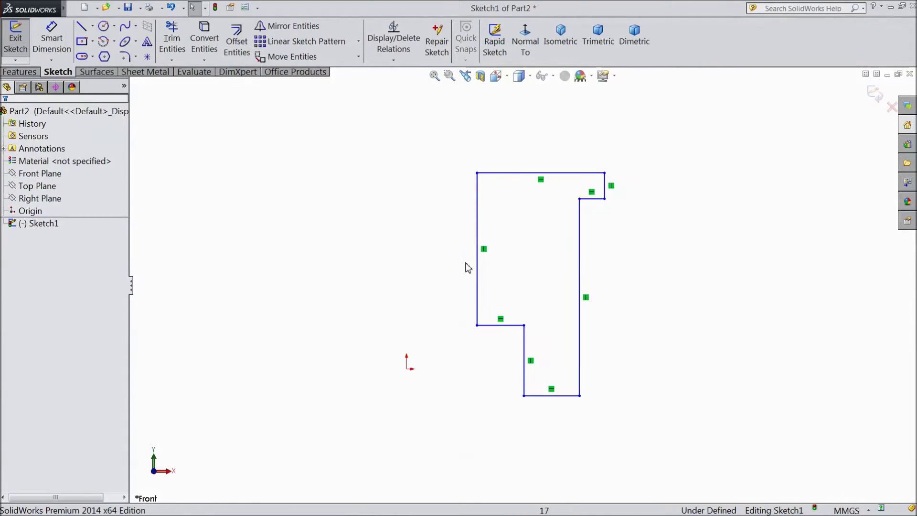
Step: Draw a vertical construction centerline straight up from the origin, left of the outline
left_click(92, 27)
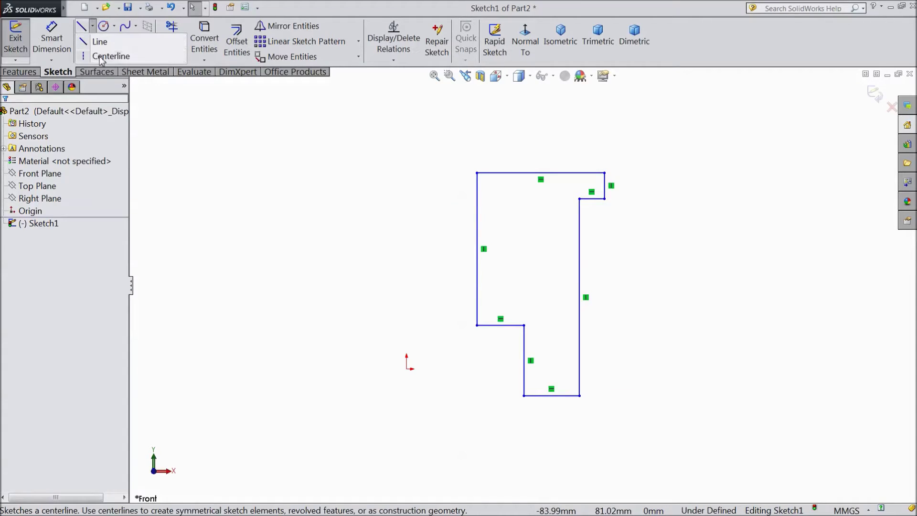
left_click(107, 55)
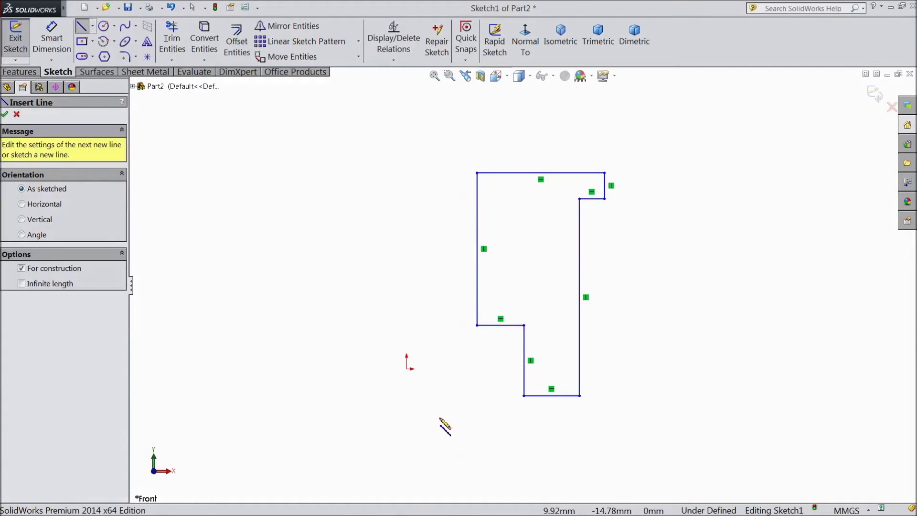
left_click(407, 369)
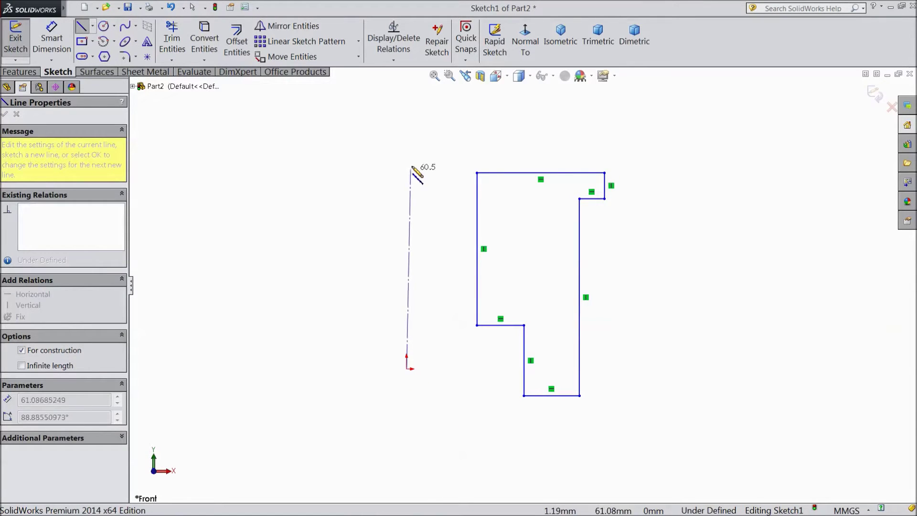
left_click(407, 134)
right_click(437, 134)
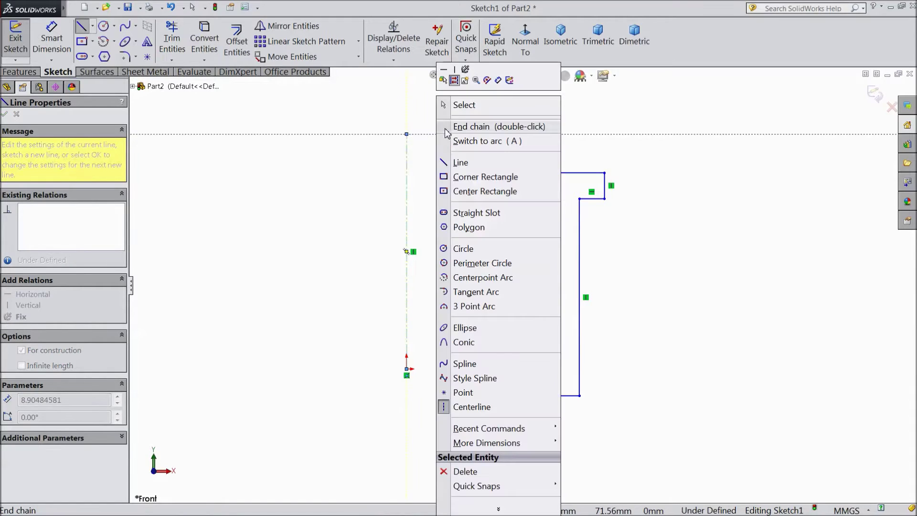
left_click(461, 104)
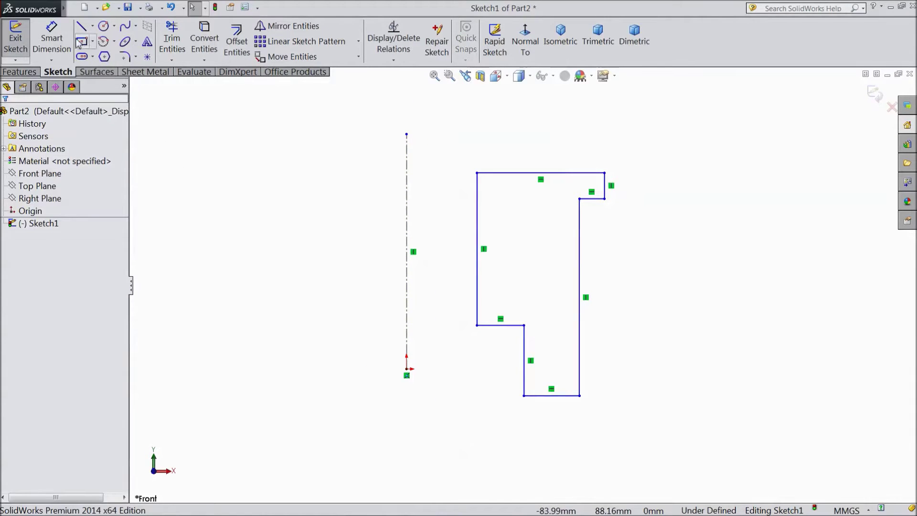
left_click(52, 38)
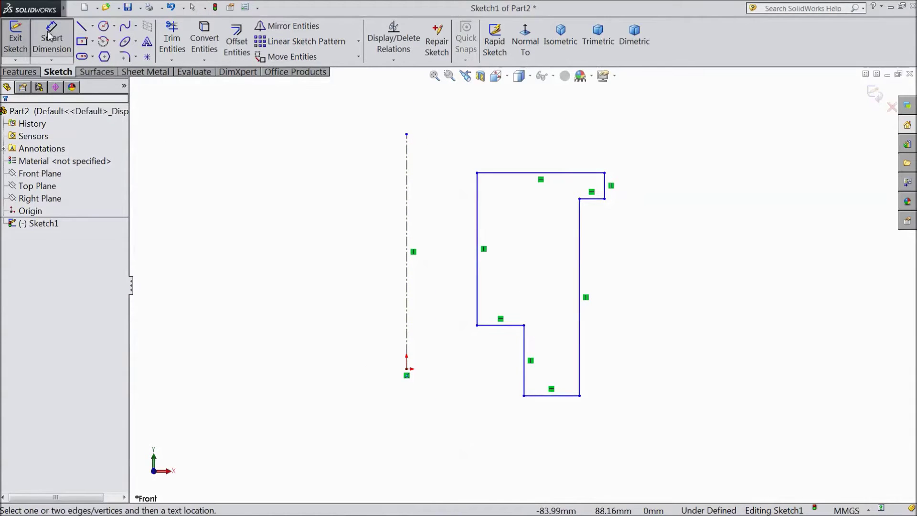
Step: Dimension the outline's left edge 2 from the centerline
left_click(477, 274)
left_click(406, 272)
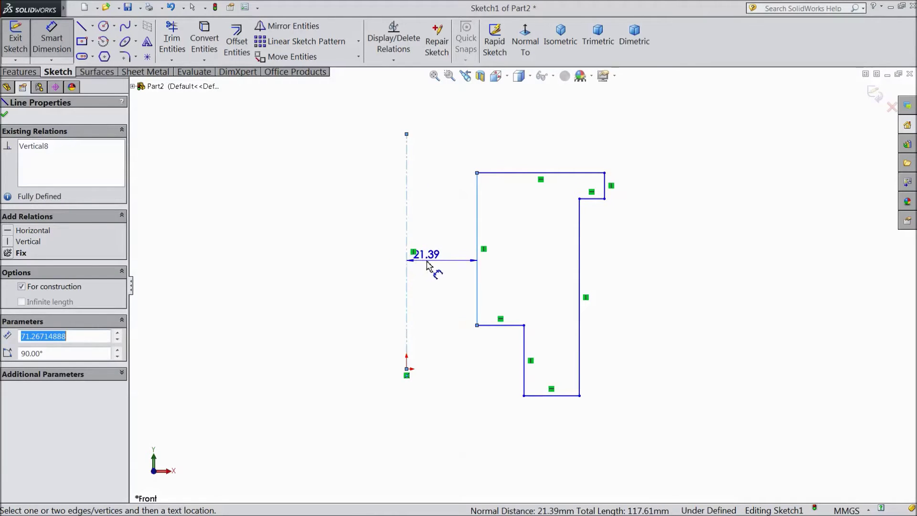
left_click(439, 259)
type("2")
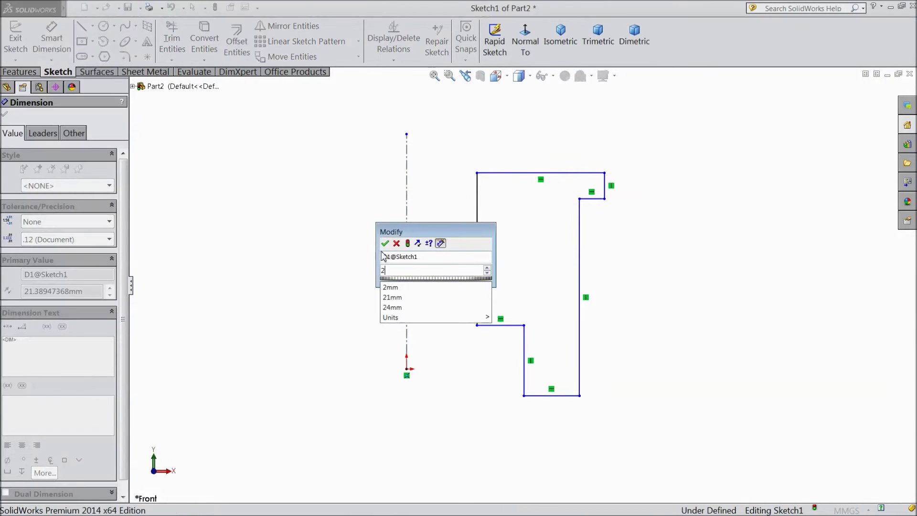
left_click(385, 243)
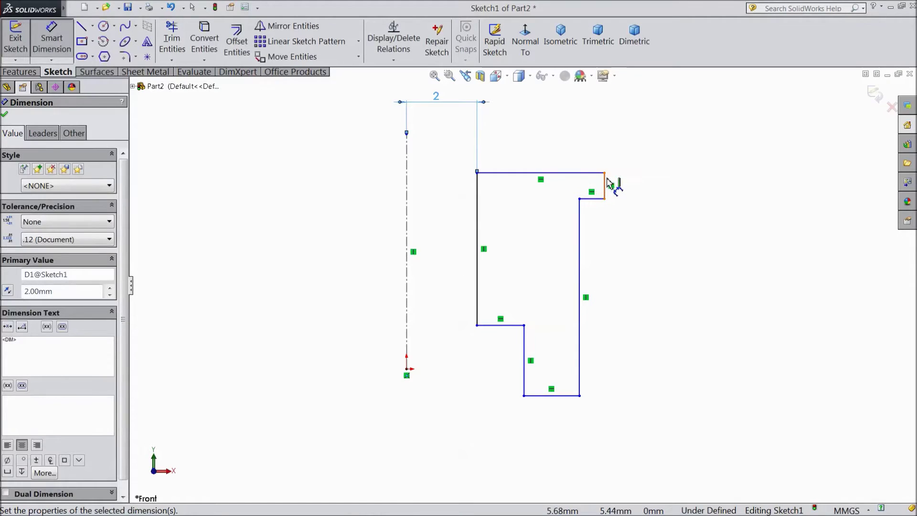
Step: Set the short right edge's distance from the centerline to 9.75
left_click(606, 185)
left_click(406, 175)
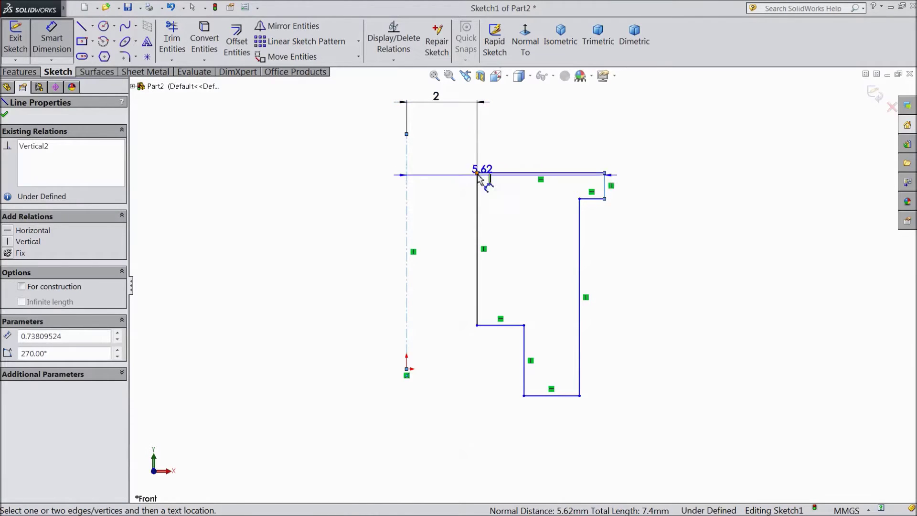
left_click(539, 127)
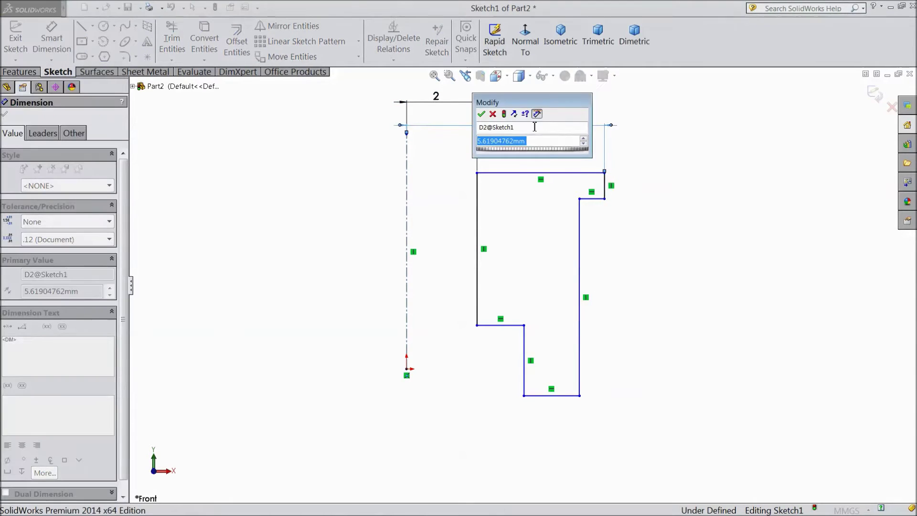
type("9.75")
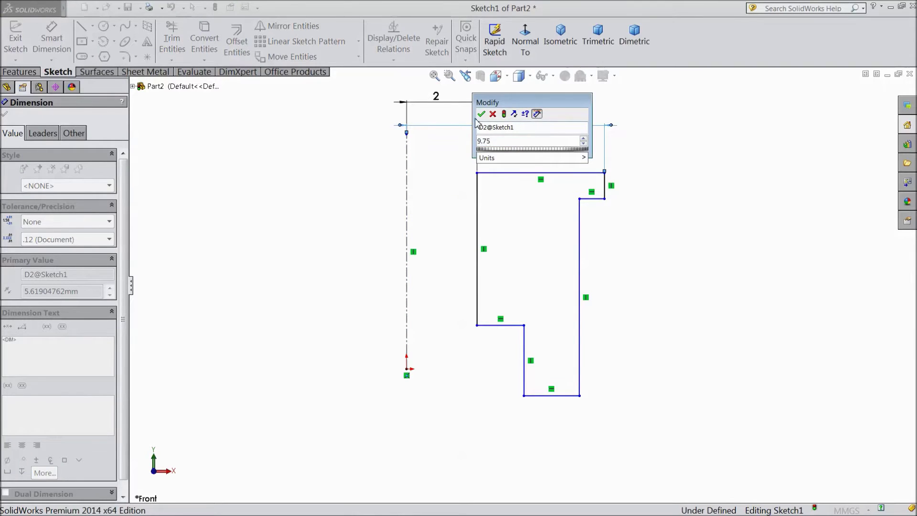
left_click(481, 114)
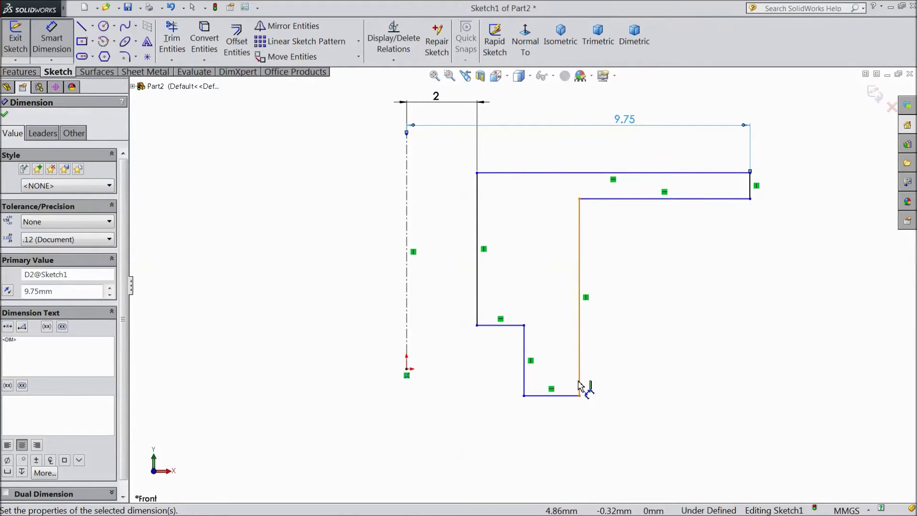
Step: Dimension the long inner vertical edge 9.25 from the centerline
left_click(581, 385)
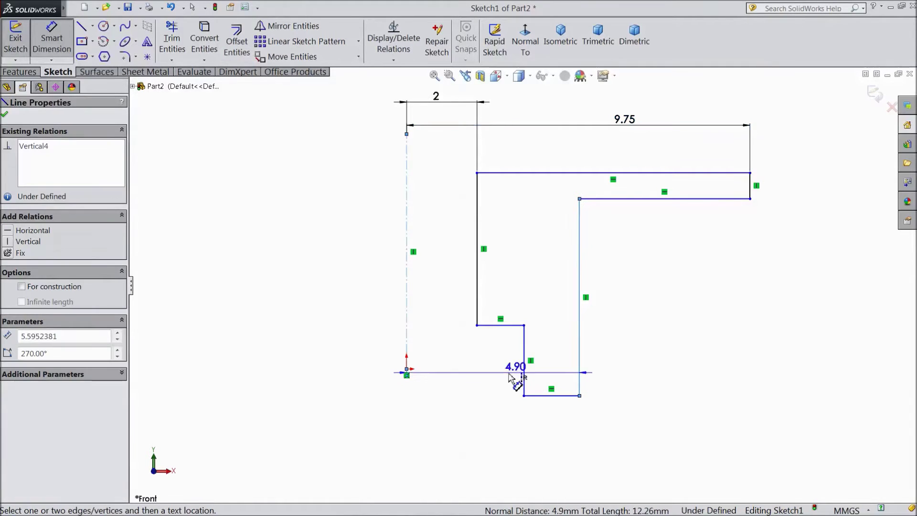
left_click(476, 445)
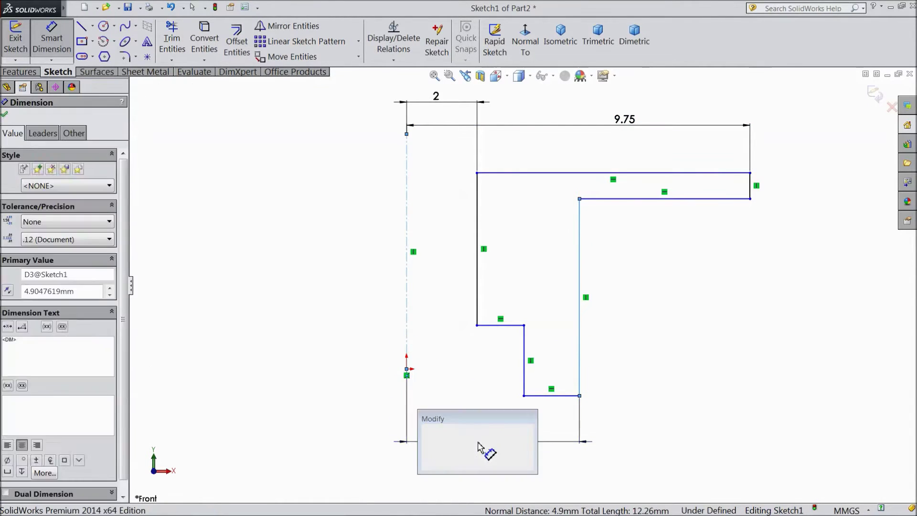
type("9.2")
key("Return")
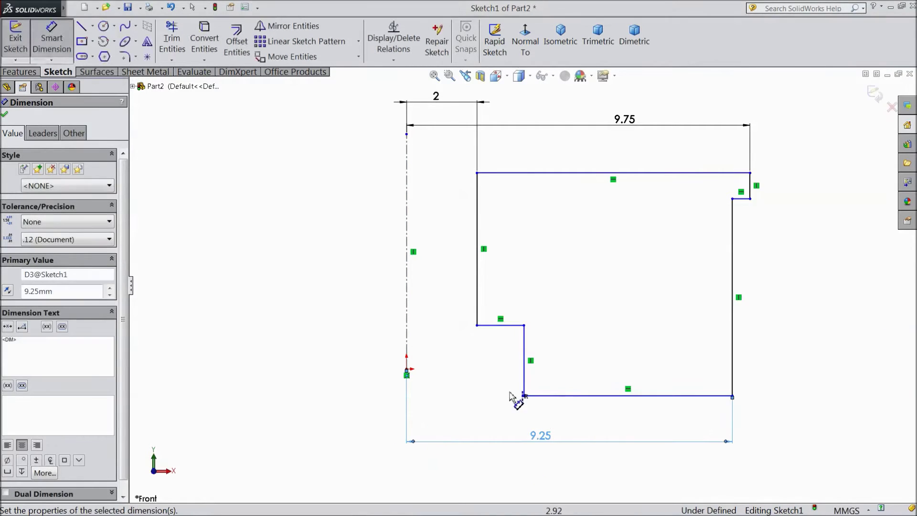
scroll(581, 394, "up", 1)
scroll(603, 451, "up", 2)
scroll(603, 449, "down", 1)
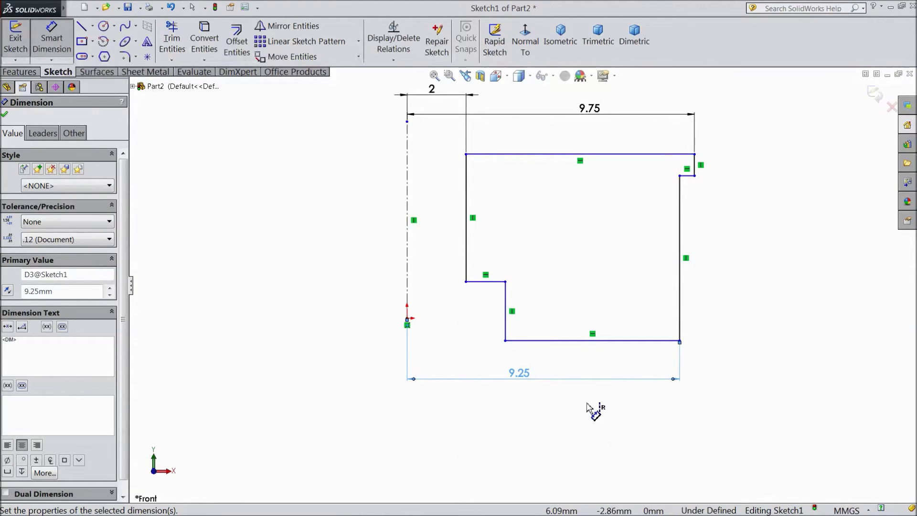
Step: Set the profile's overall height, top line to bottom line, to 7
left_click(650, 154)
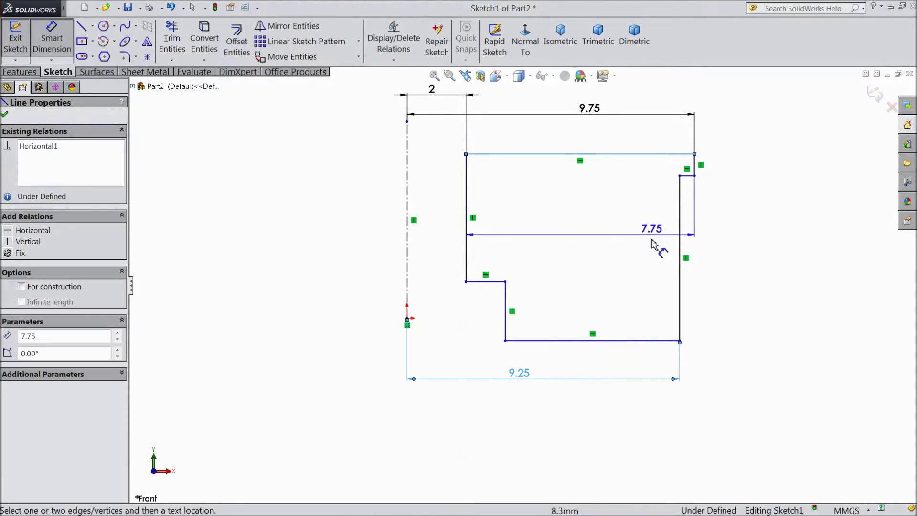
left_click(651, 342)
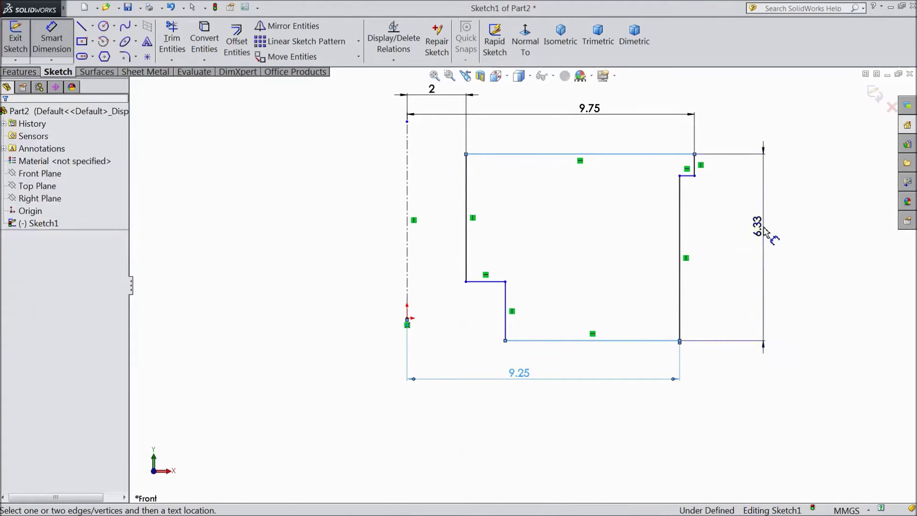
left_click(764, 239)
type("6")
key("BackSpace")
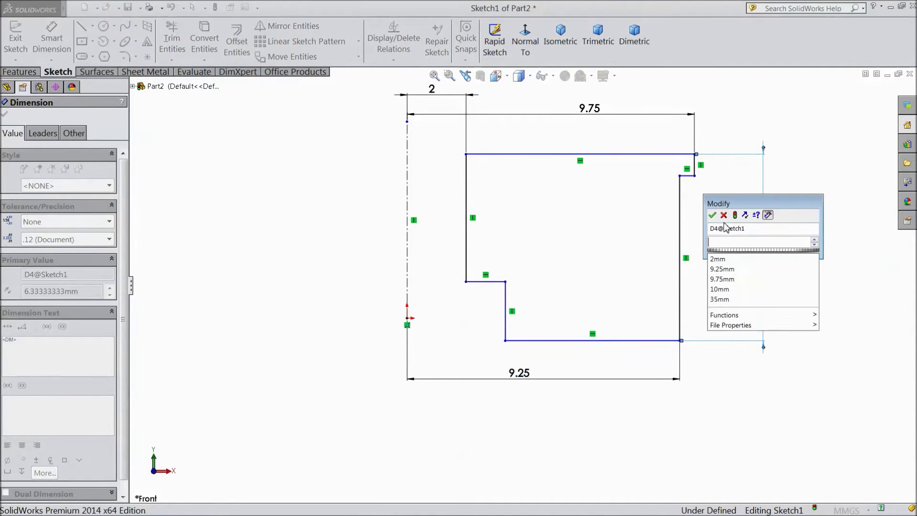
type("7")
left_click(713, 215)
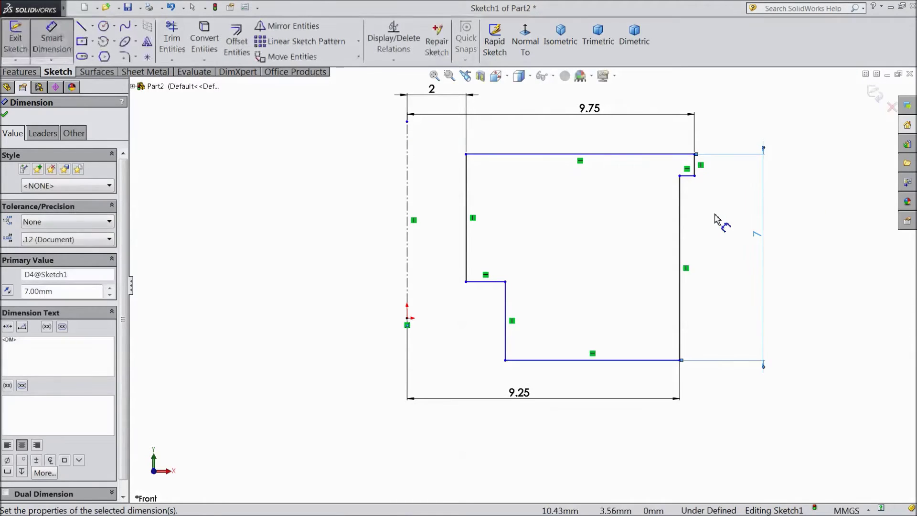
Step: Set the right step's height to 6 and place the lower step's height dimension
left_click(640, 361)
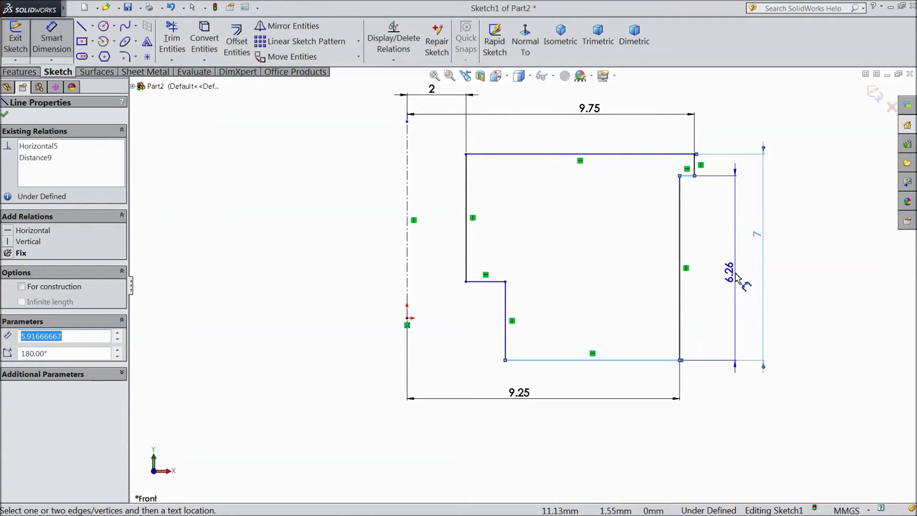
left_click(732, 277)
type("6")
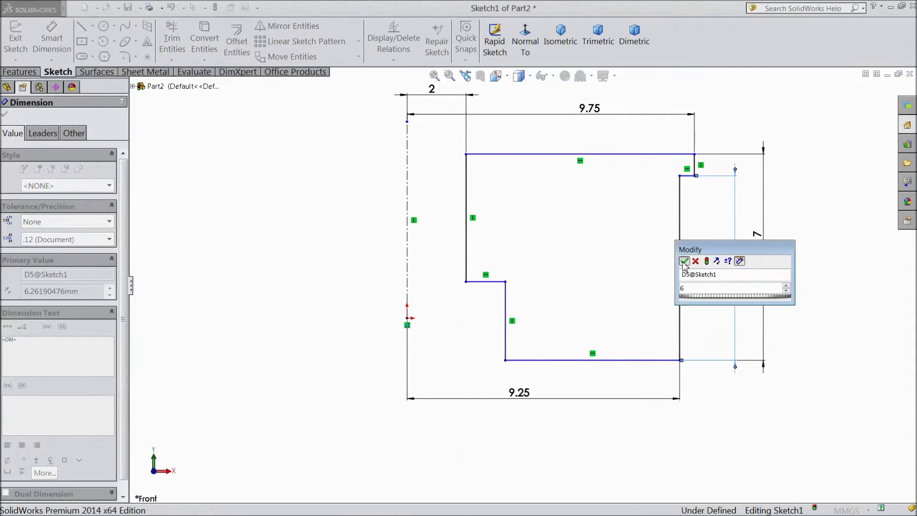
left_click(684, 260)
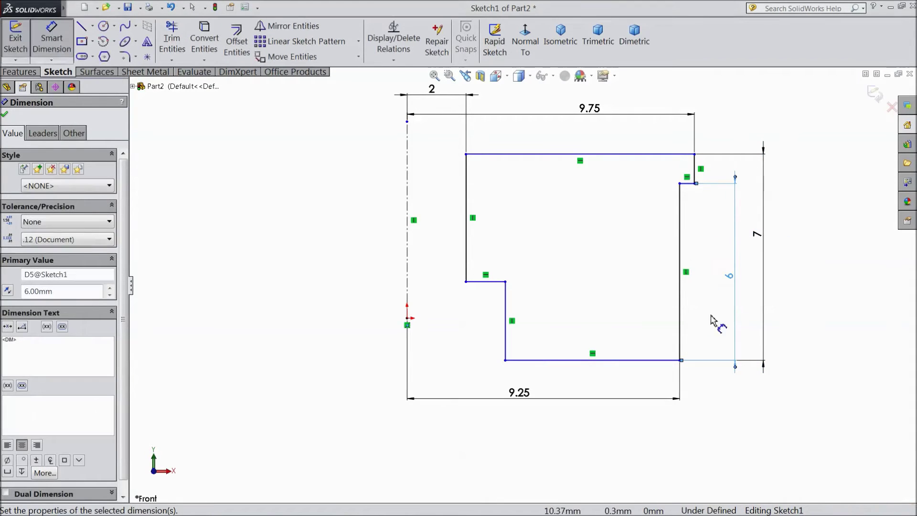
left_click(506, 311)
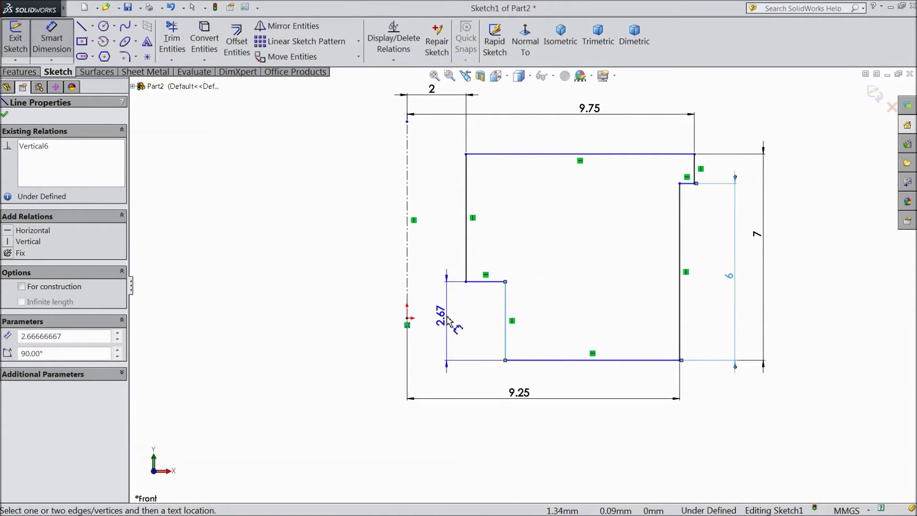
left_click(375, 318)
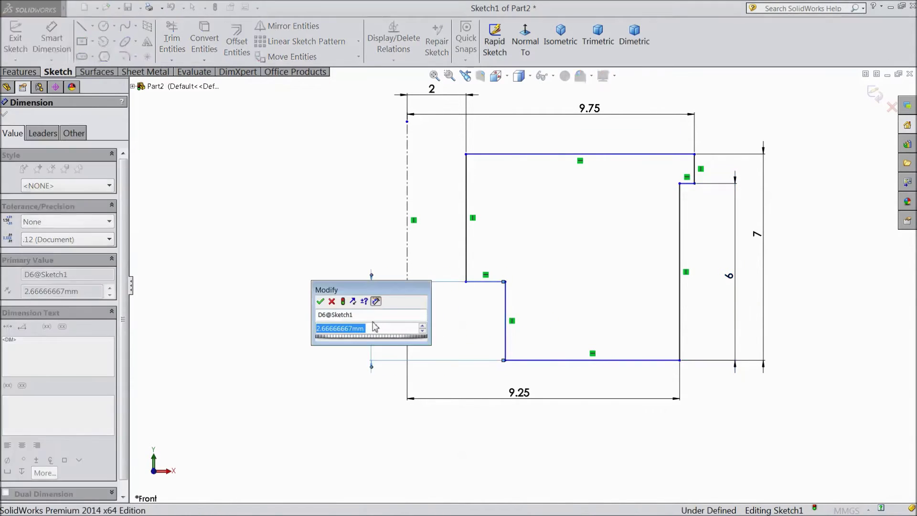
Step: Set the lower step's height to 3 and its distance from the centerline to 6
type("3")
left_click(319, 302)
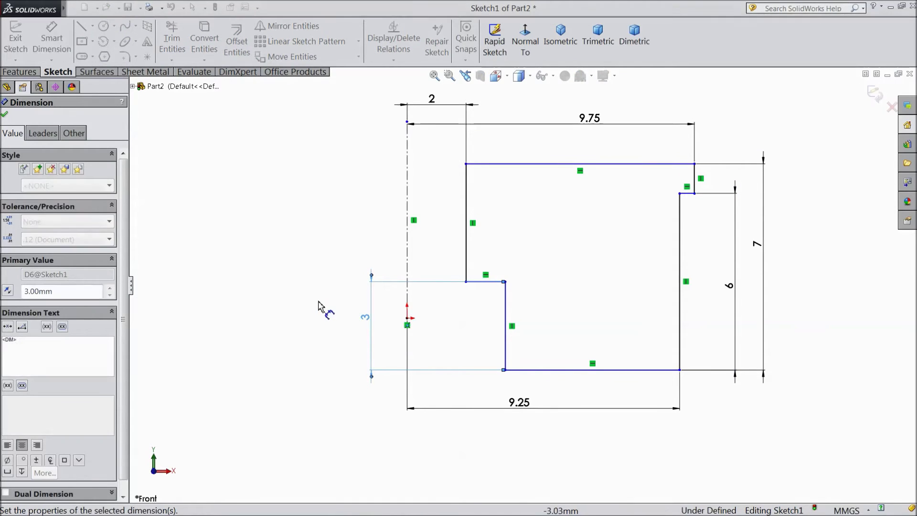
left_click(401, 327)
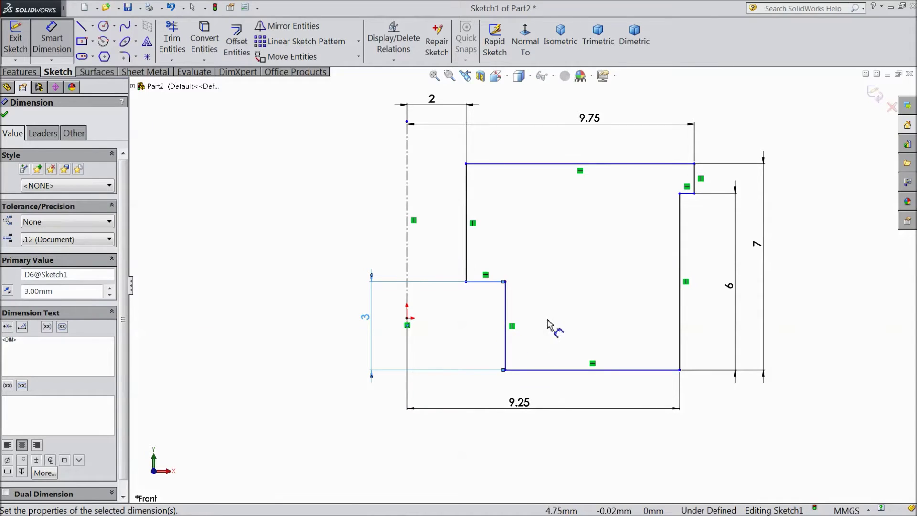
left_click(506, 306)
left_click(407, 292)
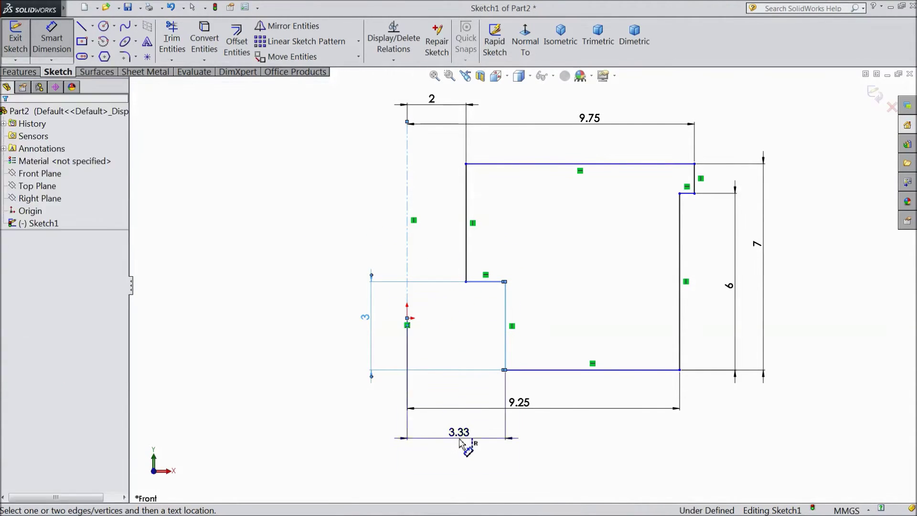
left_click(460, 442)
type("6")
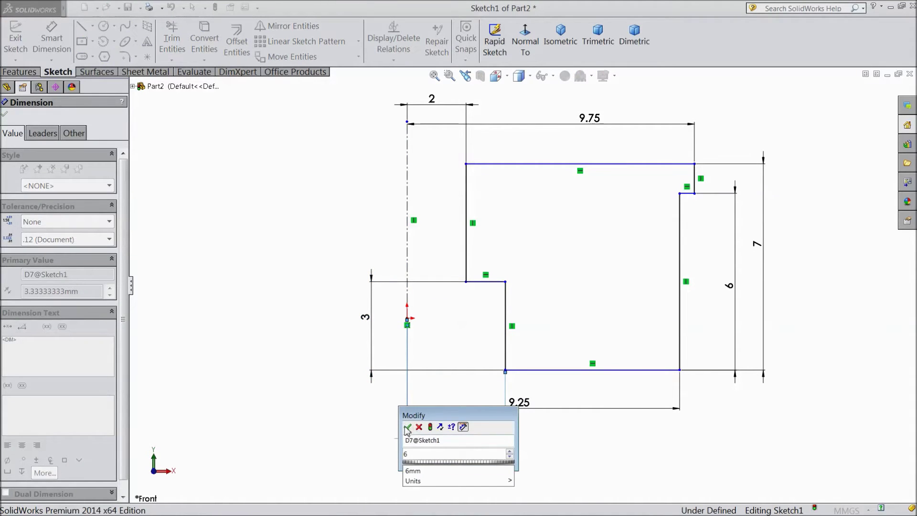
left_click(408, 427)
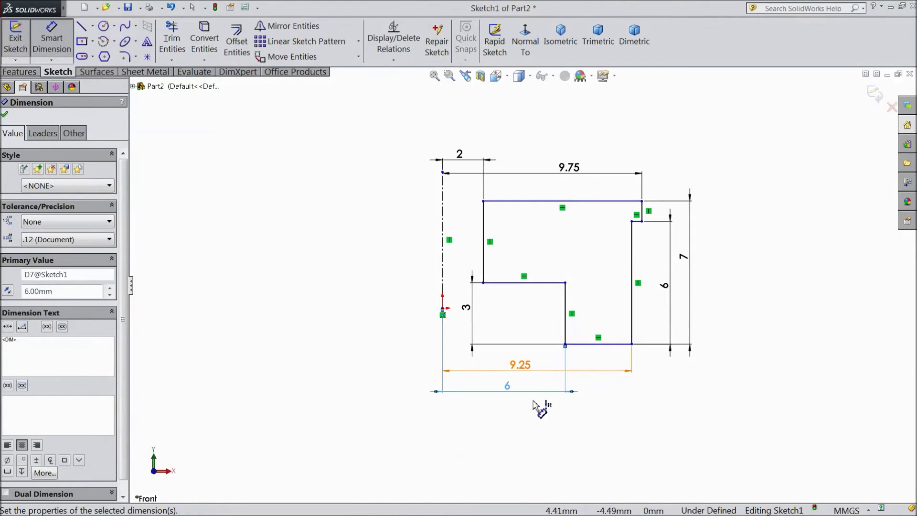
scroll(534, 405, "down", 2)
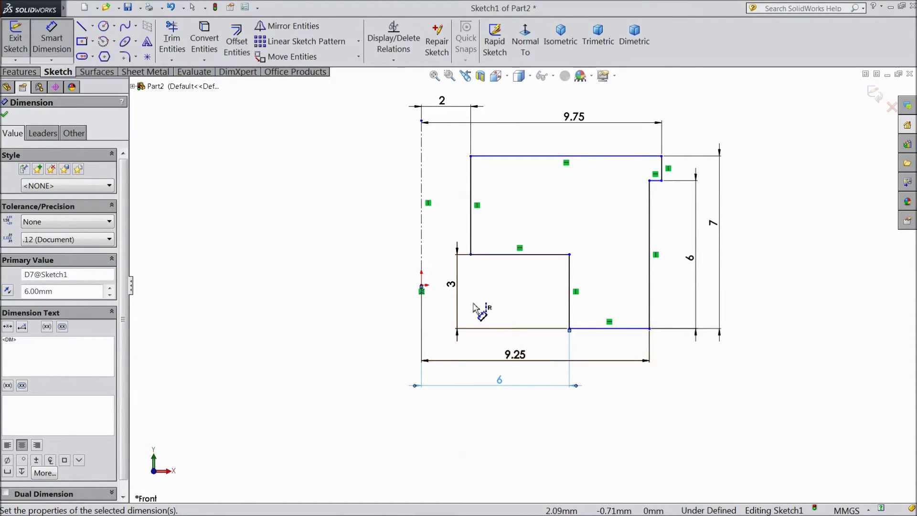
Step: Draw a circle centred on the outline's right inner edge
left_click(104, 26)
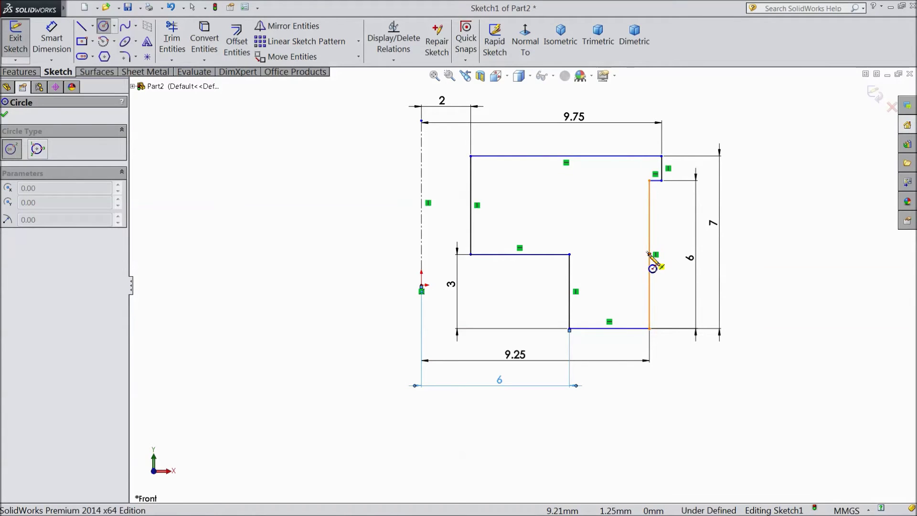
left_click(649, 255)
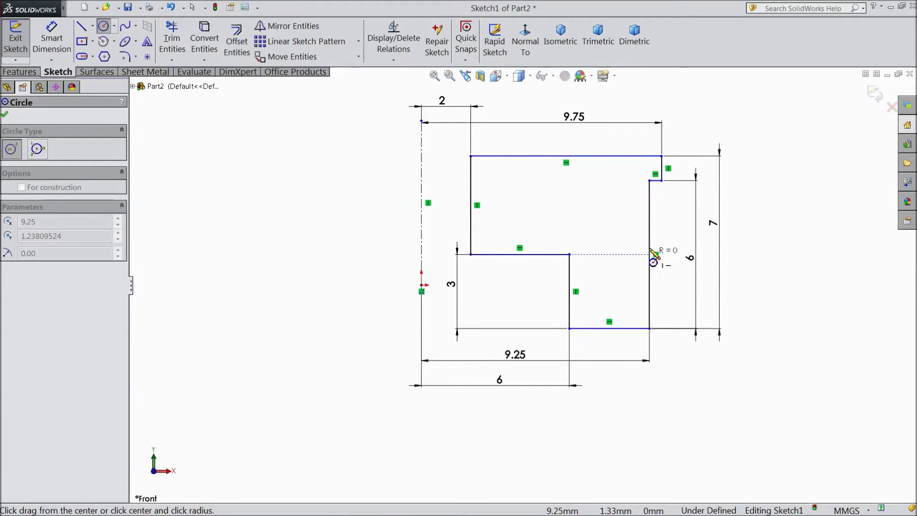
left_click(650, 211)
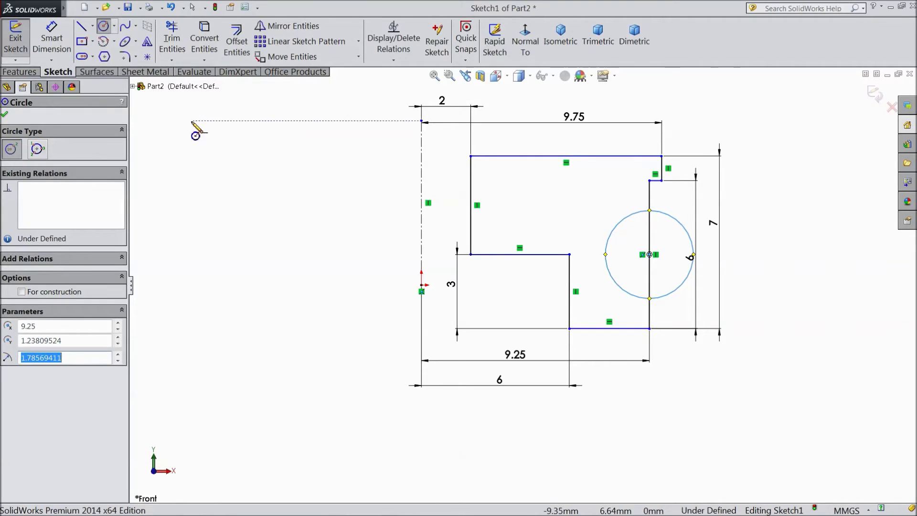
left_click(105, 29)
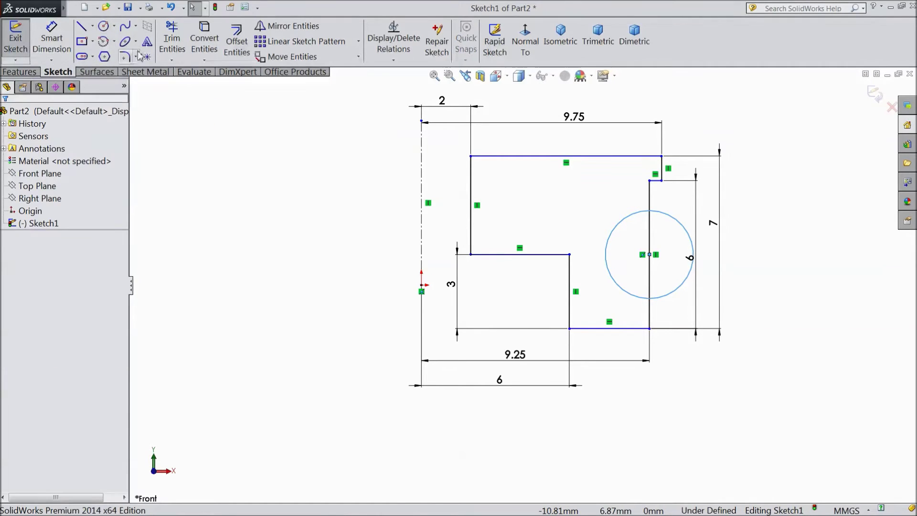
Step: Dimension the circle's diameter at 3 mm
left_click(51, 38)
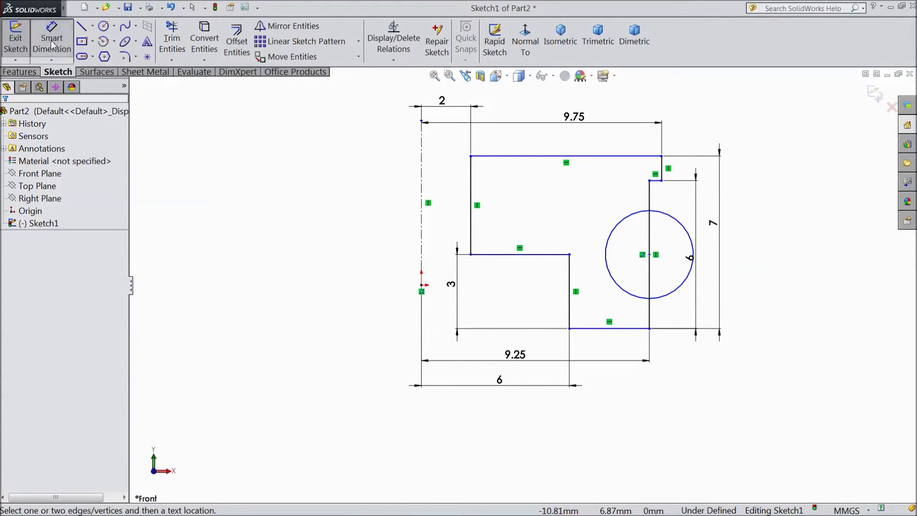
left_click(667, 300)
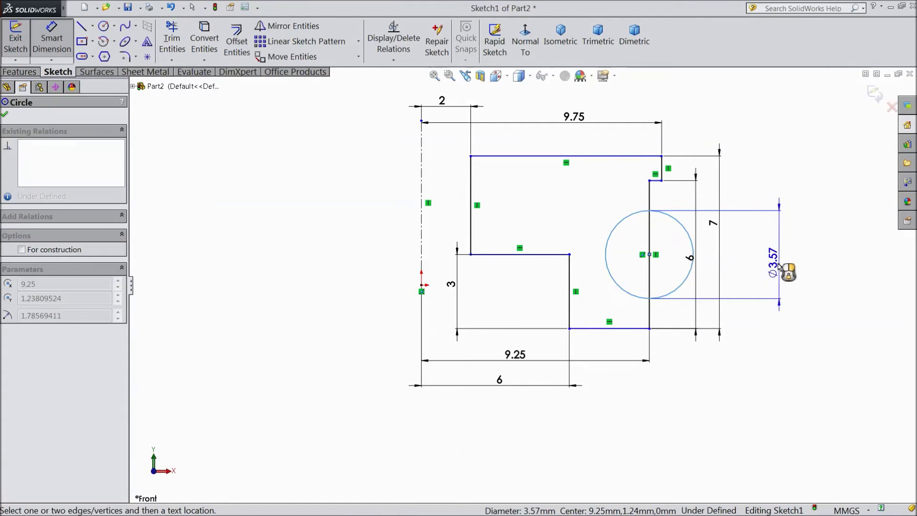
left_click(777, 284)
type("3")
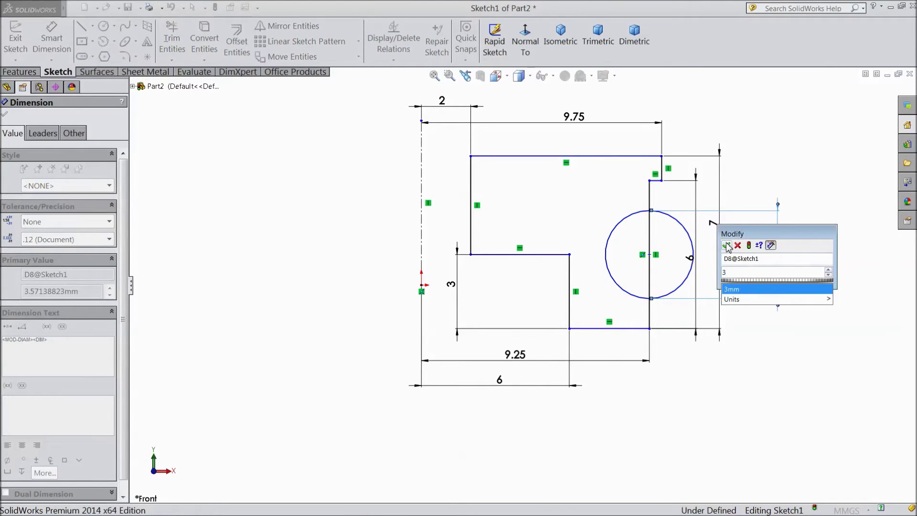
left_click(727, 246)
left_click(7, 111)
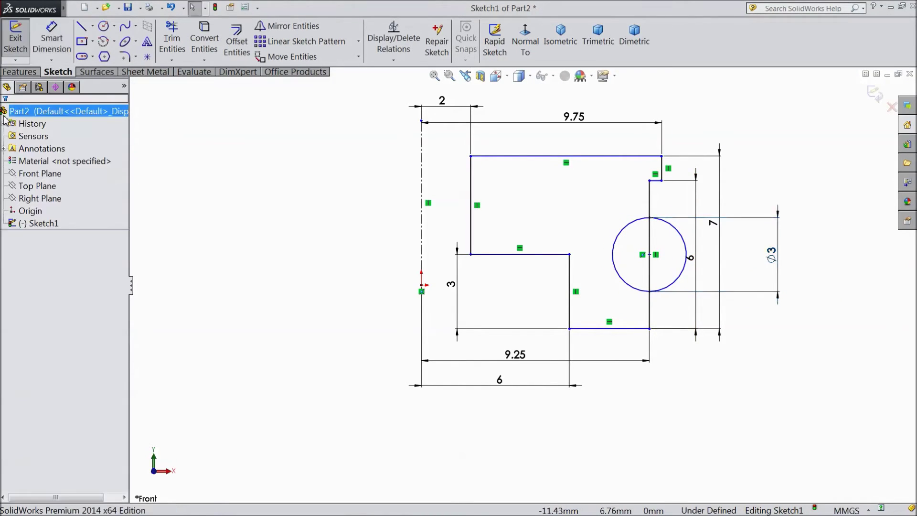
Step: Trim the circle's right half and the vertical line between the arc ends
left_click(172, 43)
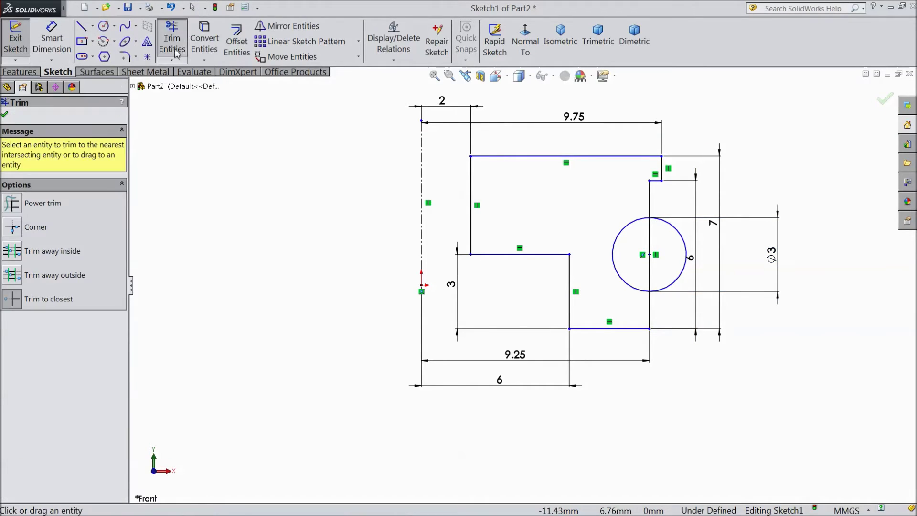
left_click(680, 274)
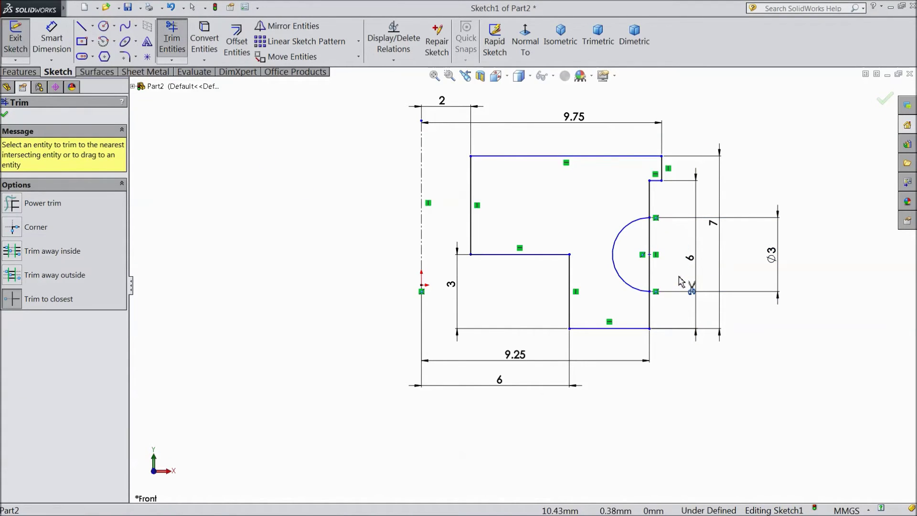
left_click(649, 266)
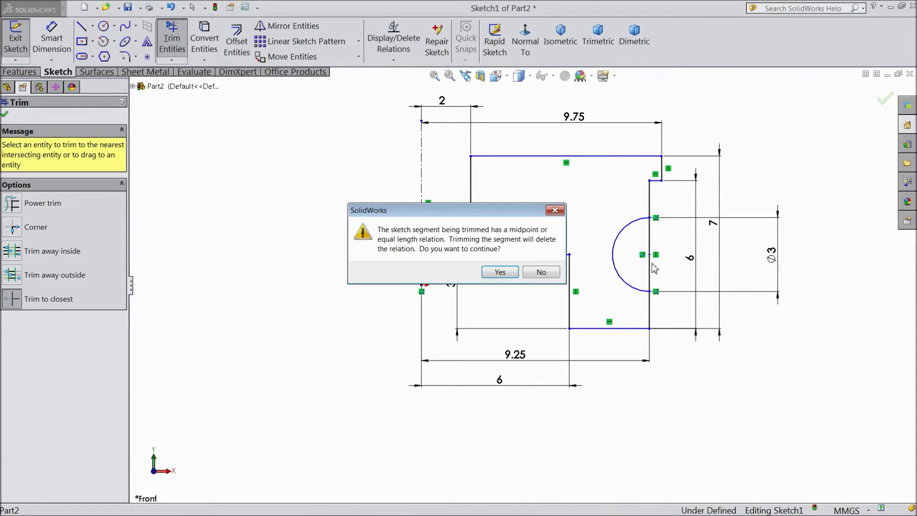
left_click(512, 271)
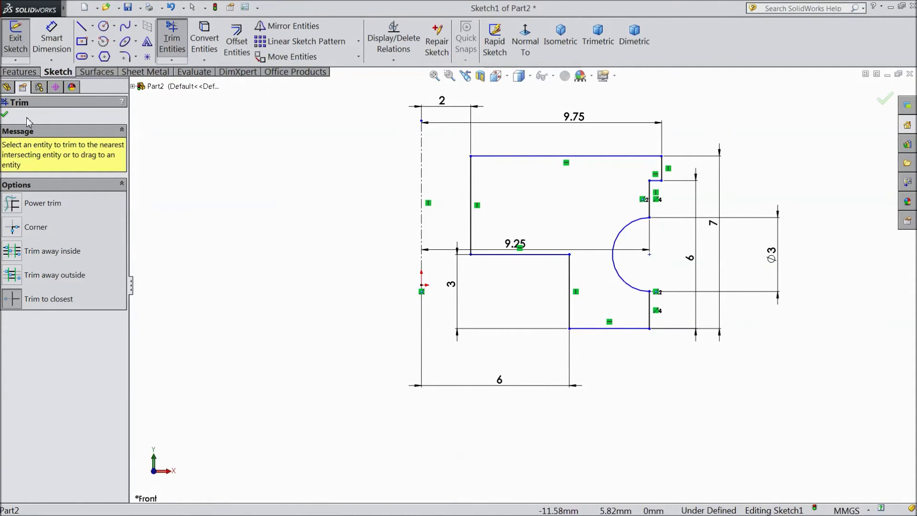
left_click(6, 116)
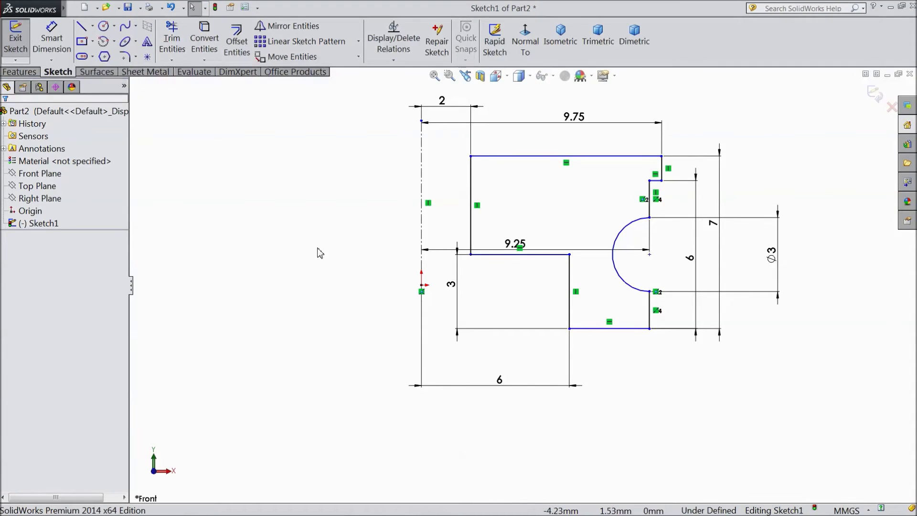
Step: Revolve the profile 360° about the centerline into Revolve1, then view it from below
left_click(28, 75)
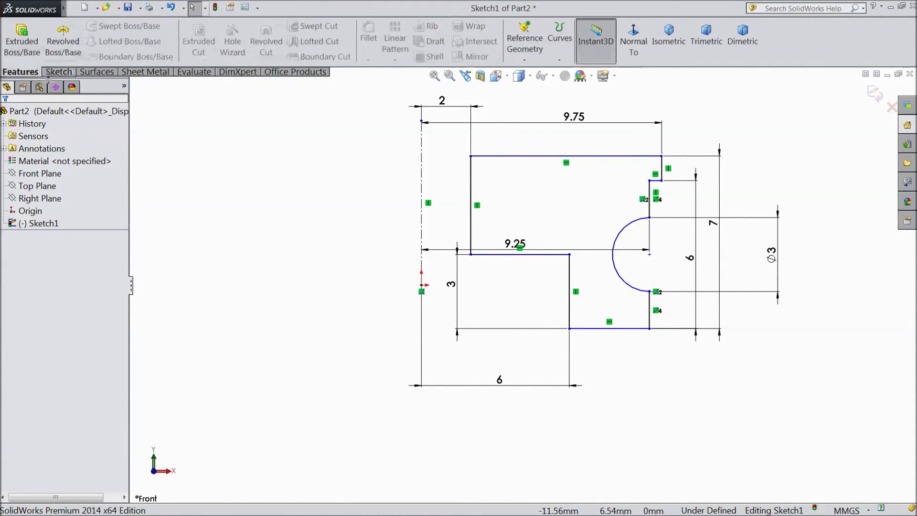
left_click(63, 46)
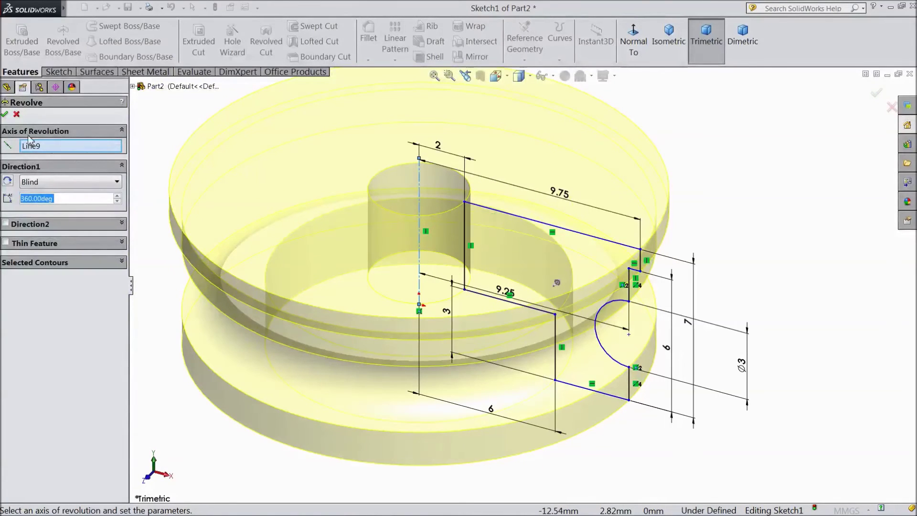
left_click(5, 114)
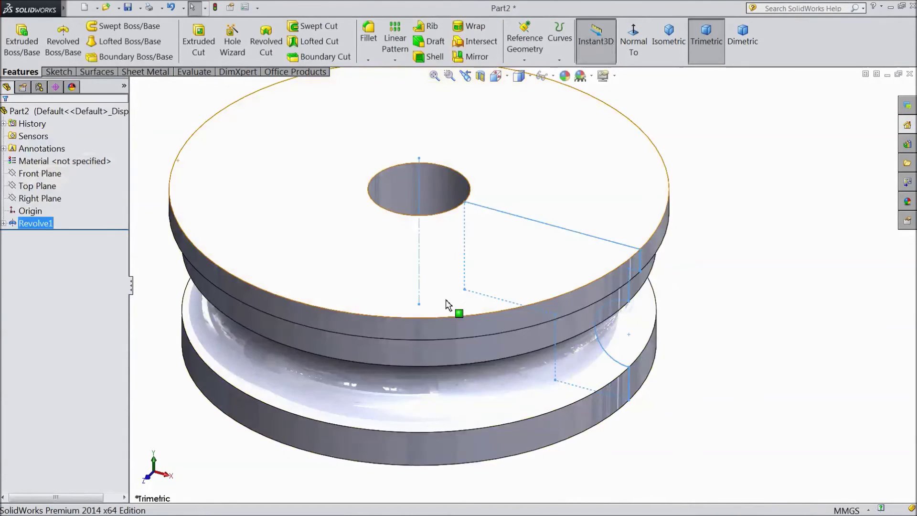
left_click(256, 260)
mouse_move(264, 338)
middle_mouse_down()
mouse_move(271, 228)
mouse_move(267, 272)
mouse_move(314, 177)
mouse_move(280, 268)
mouse_move(272, 344)
mouse_move(325, 182)
middle_mouse_up()
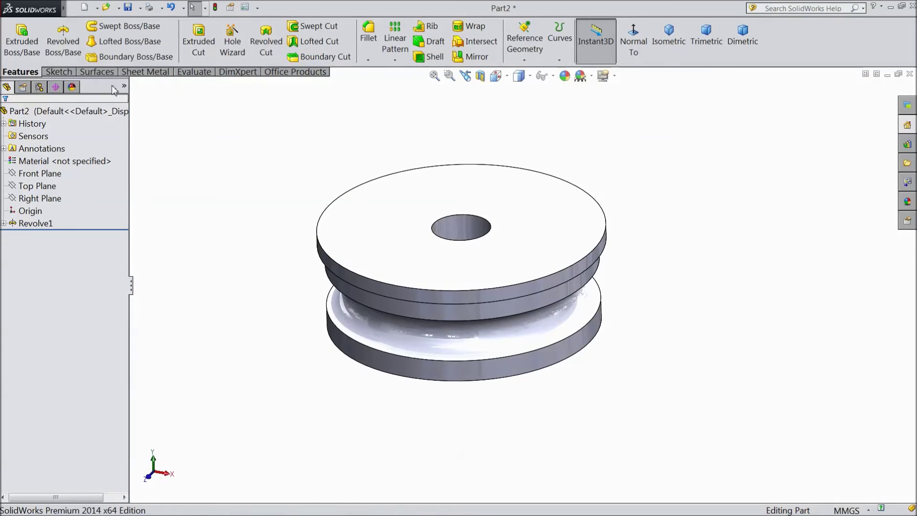
Step: Apply Metal > Steel satin finish stainless steel to the whole Part2
left_click(102, 112)
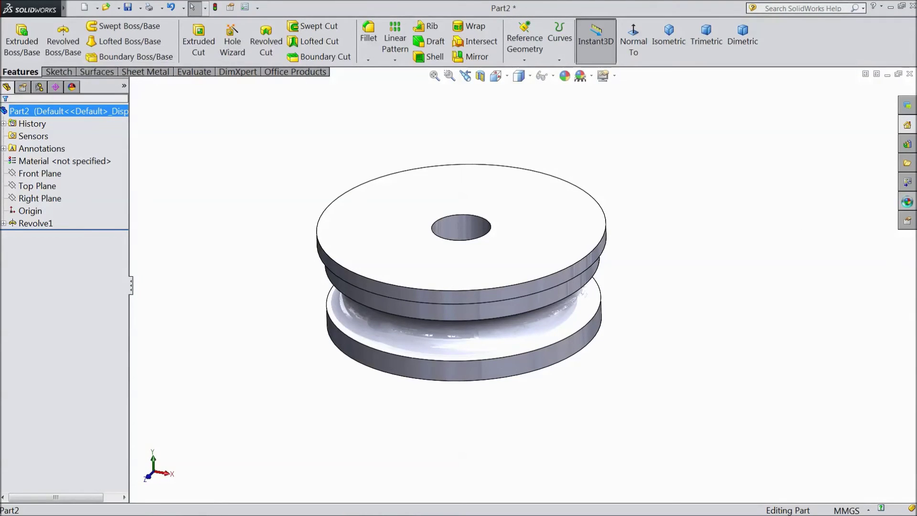
left_click(907, 201)
left_click(790, 114)
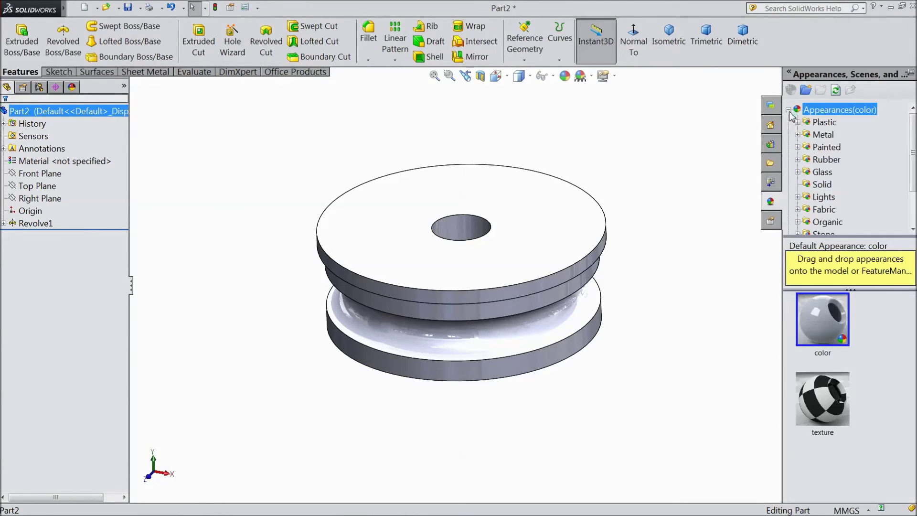
left_click(822, 135)
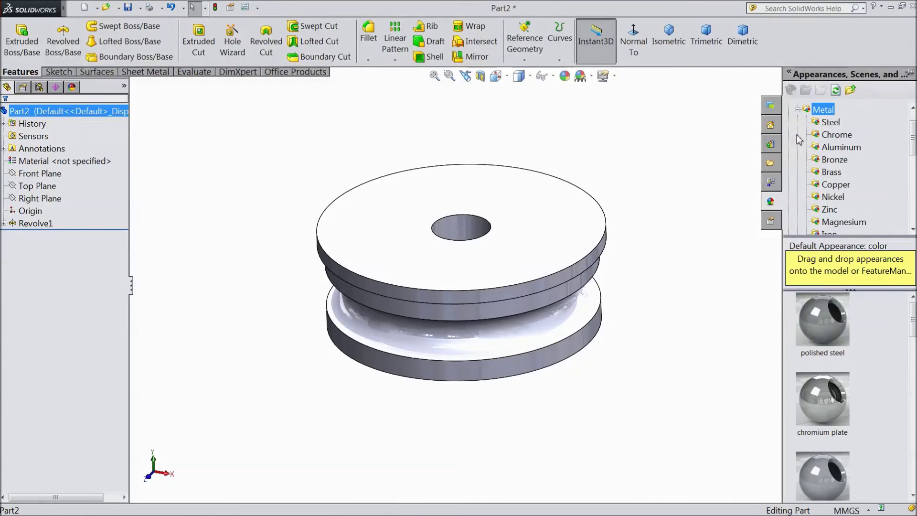
left_click(831, 123)
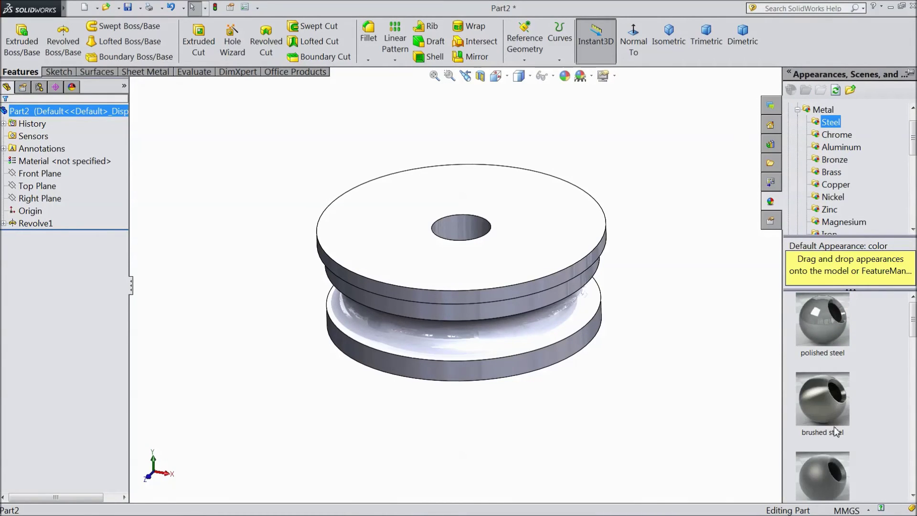
double_click(826, 411)
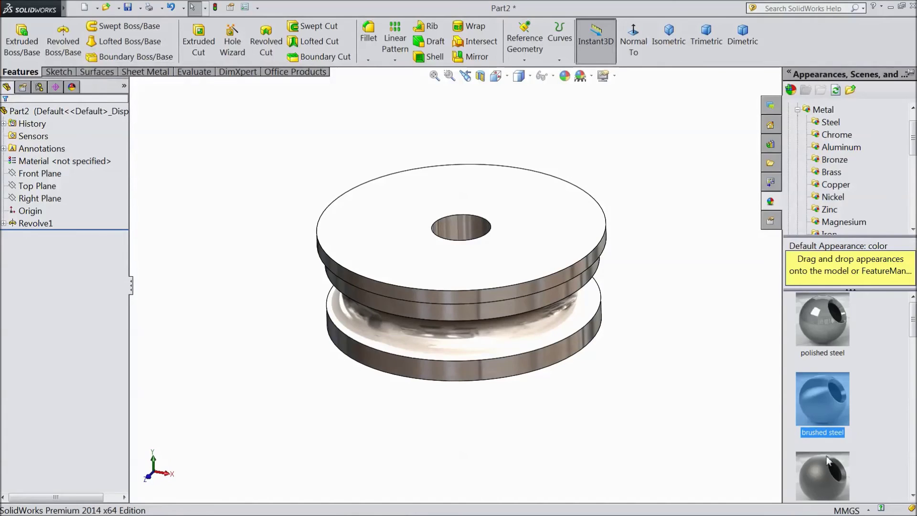
double_click(831, 473)
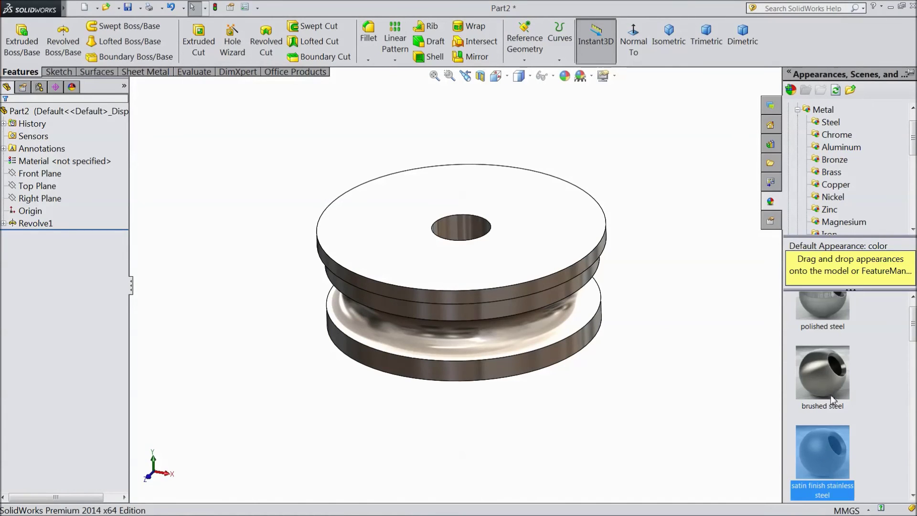
mouse_move(571, 419)
middle_mouse_down()
mouse_move(578, 149)
mouse_move(526, 408)
middle_mouse_up()
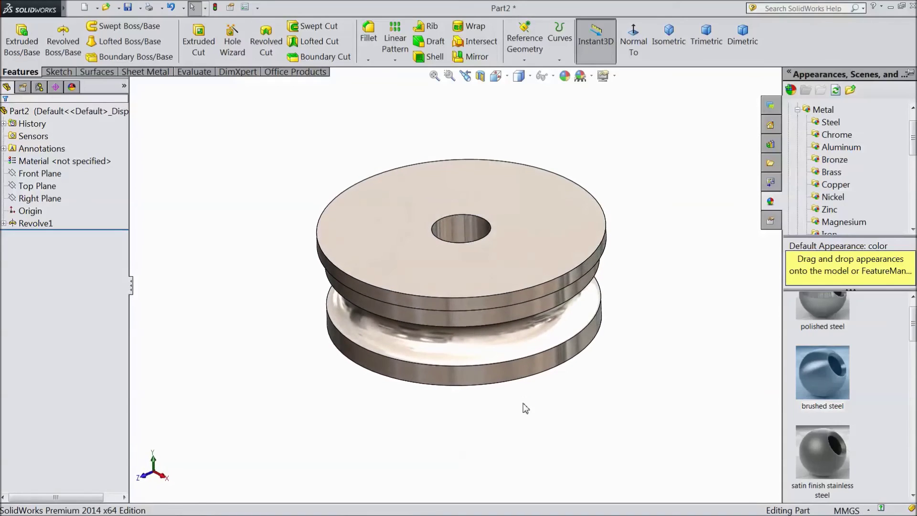
double_click(844, 472)
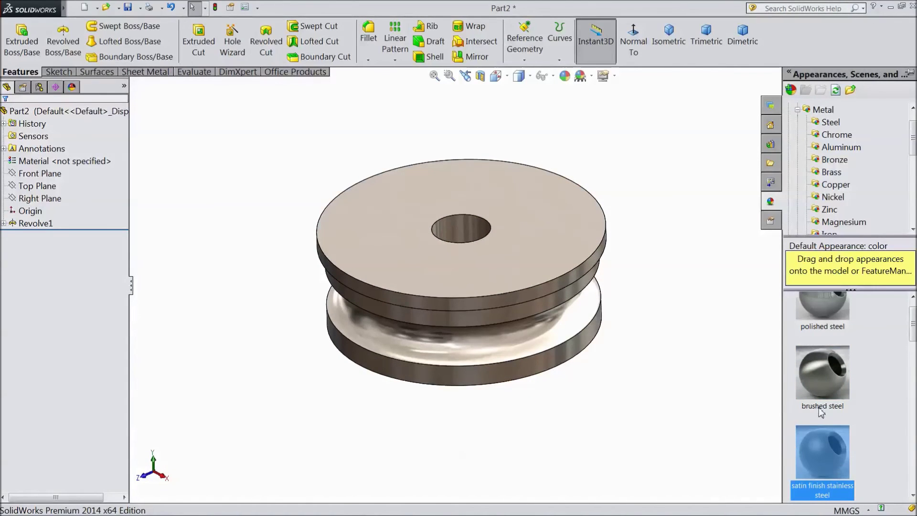
scroll(820, 412, "down", 2)
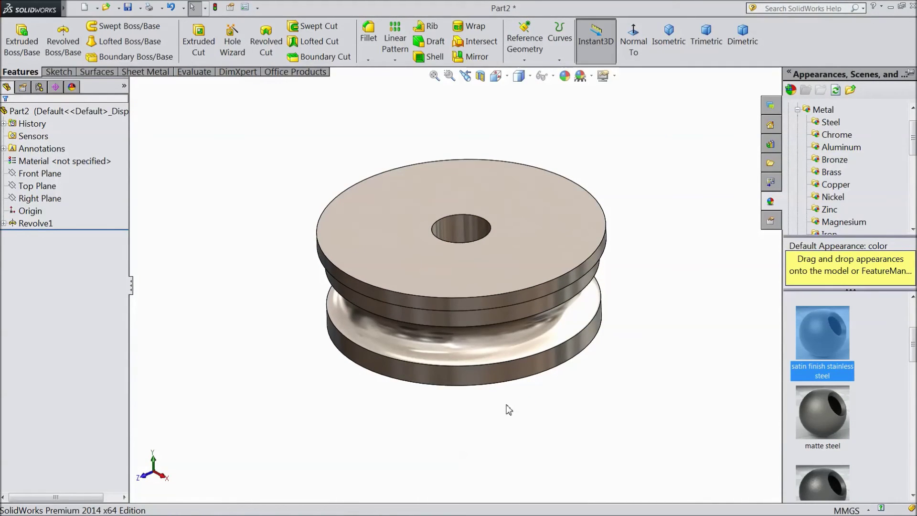
middle_click_drag(516, 426, 514, 420)
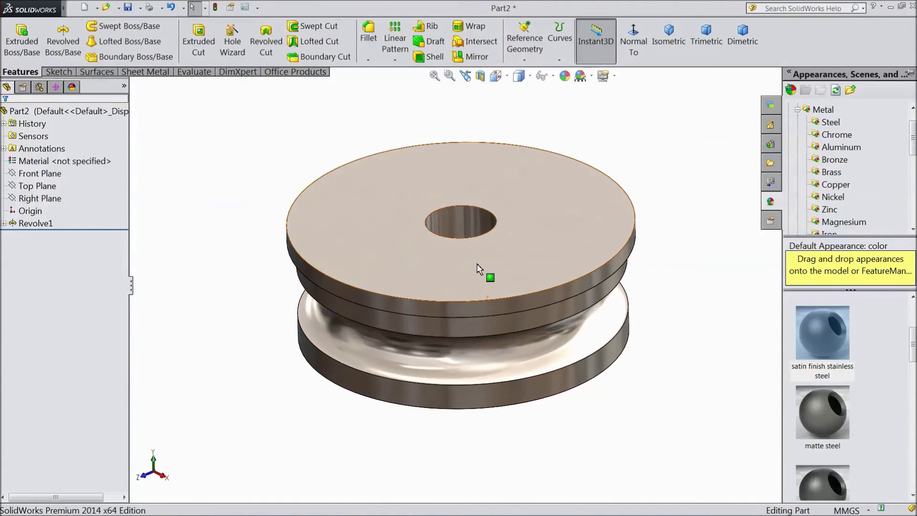
Step: Orbit the steel pulley to view its semicircular groove side-on
mouse_move(542, 430)
middle_mouse_down()
mouse_move(532, 259)
mouse_move(507, 194)
mouse_move(528, 160)
mouse_move(592, 161)
mouse_move(684, 198)
mouse_move(610, 306)
mouse_move(518, 352)
mouse_move(459, 303)
mouse_move(440, 250)
middle_mouse_up()
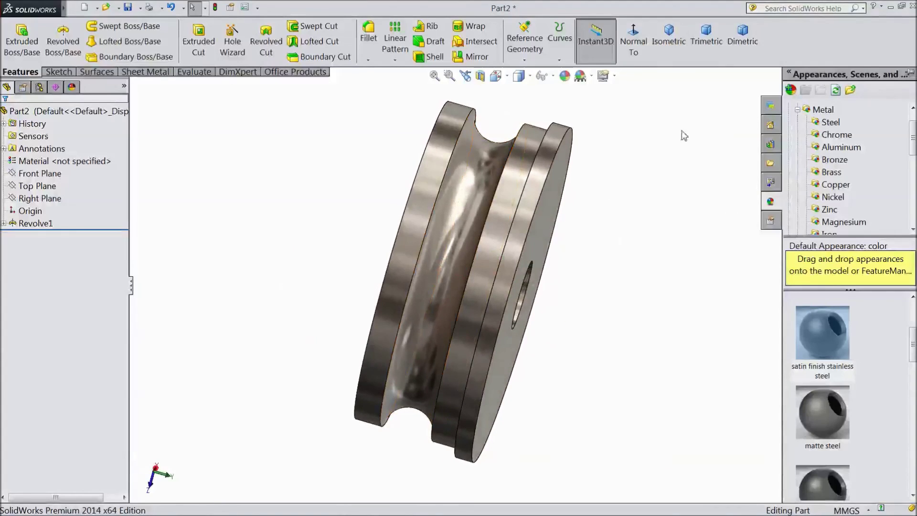